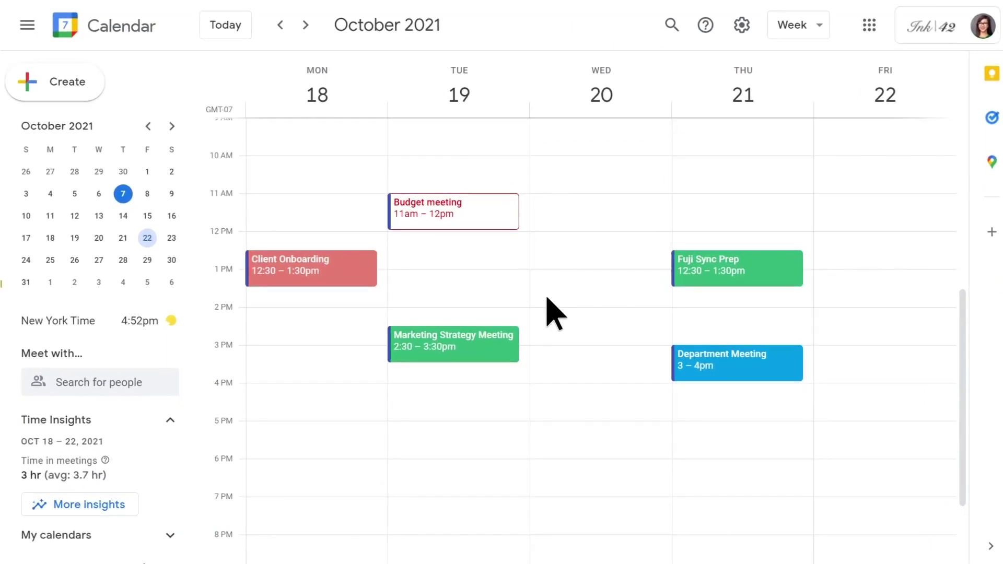
Step: Open More insights for Oct 18–22, 2021 and scroll through the time breakdown
left_click(137, 515)
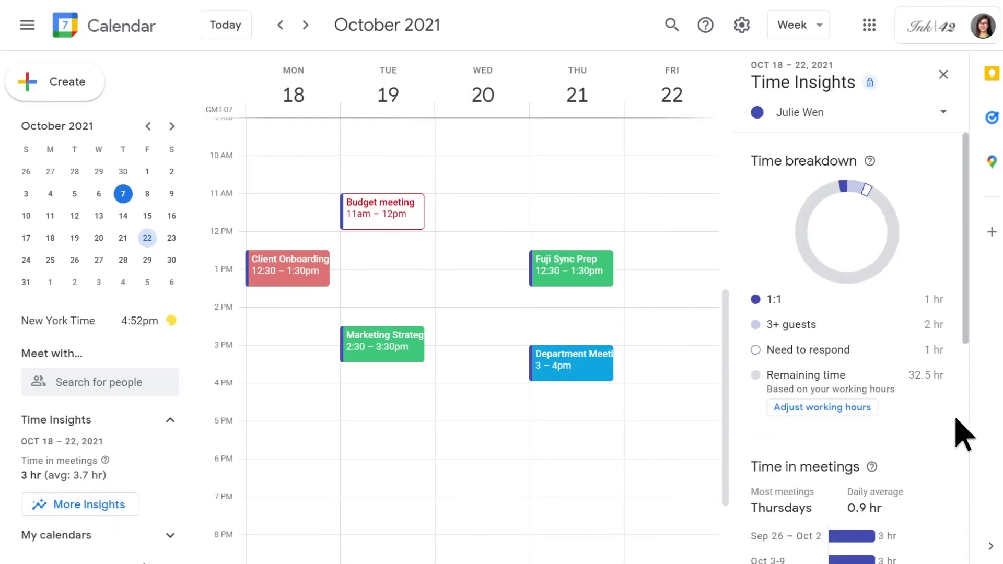
scroll(957, 421, "down", 6)
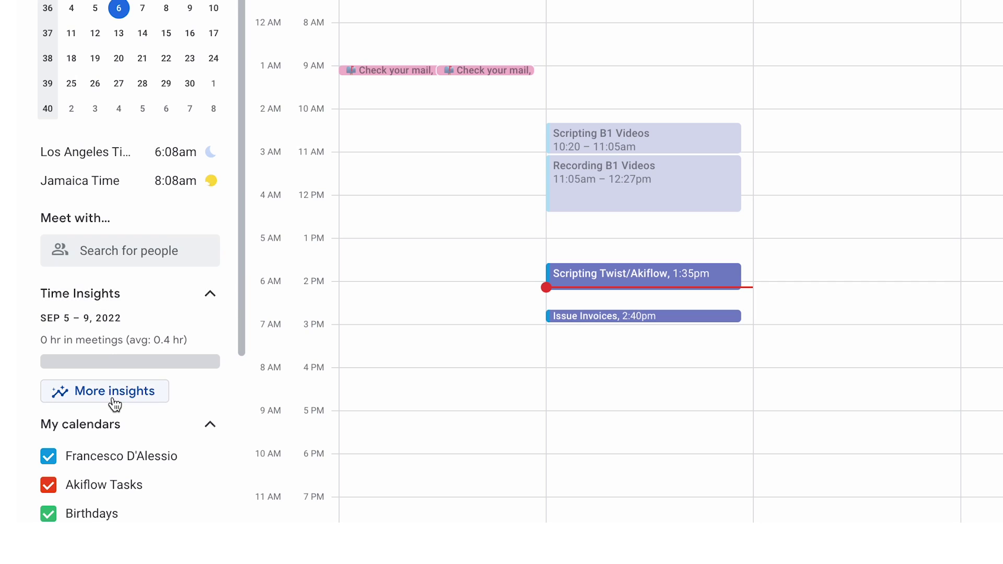
Step: Open Time Insights for Sep 5–9, 2022 and scroll through it, returning to Time breakdown
left_click(113, 400)
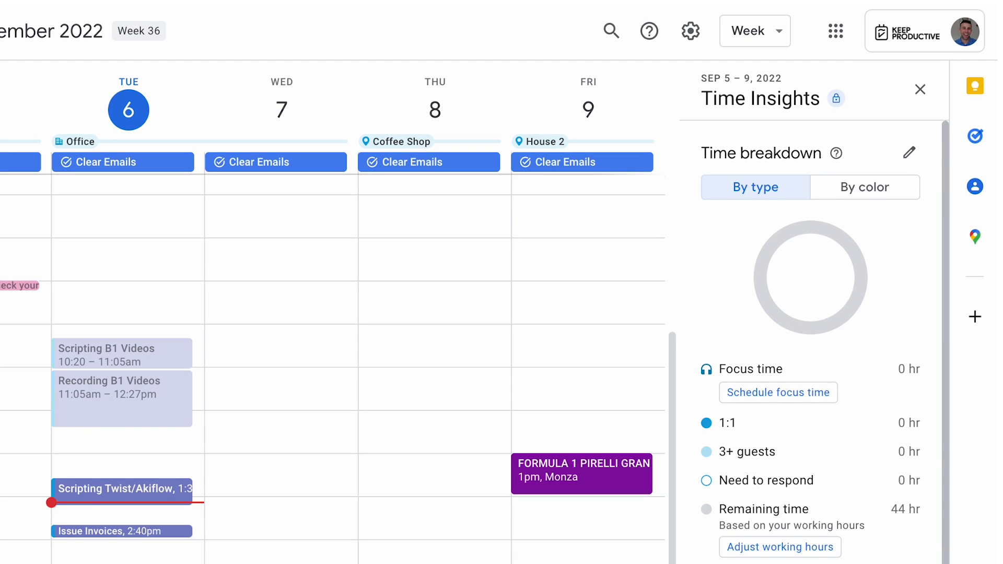
scroll(812, 558, "down", 3)
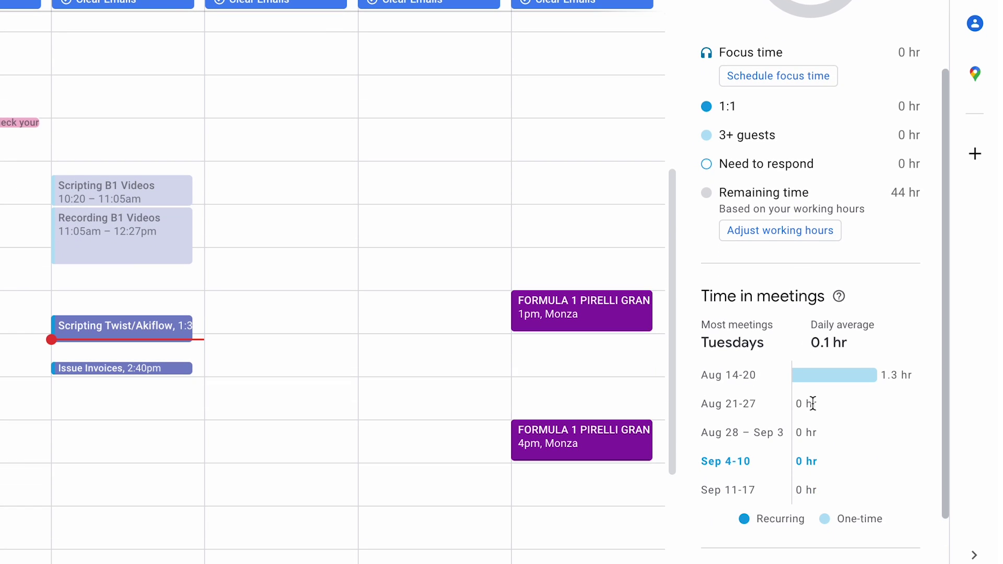
scroll(813, 403, "down", 2)
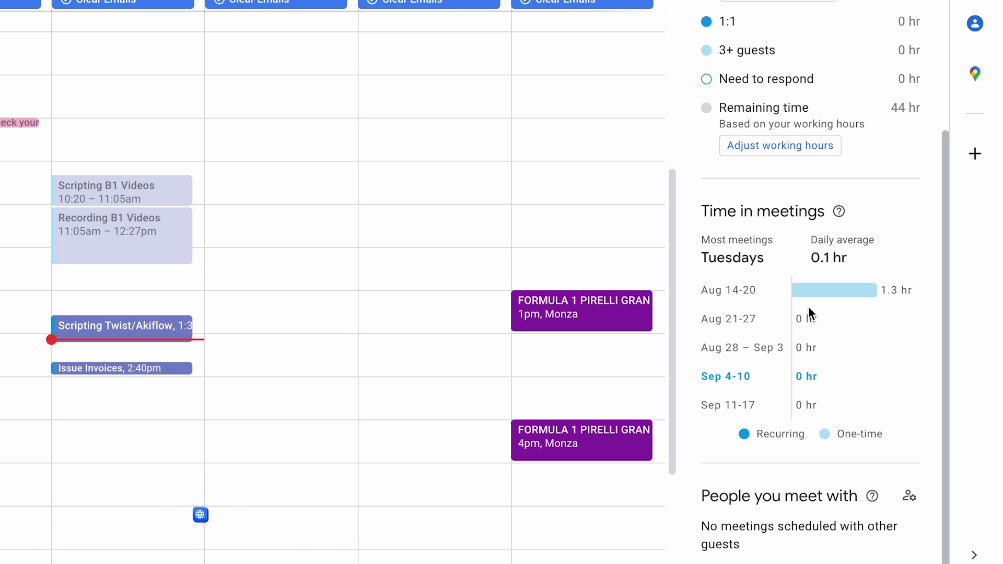
scroll(808, 313, "up", 5)
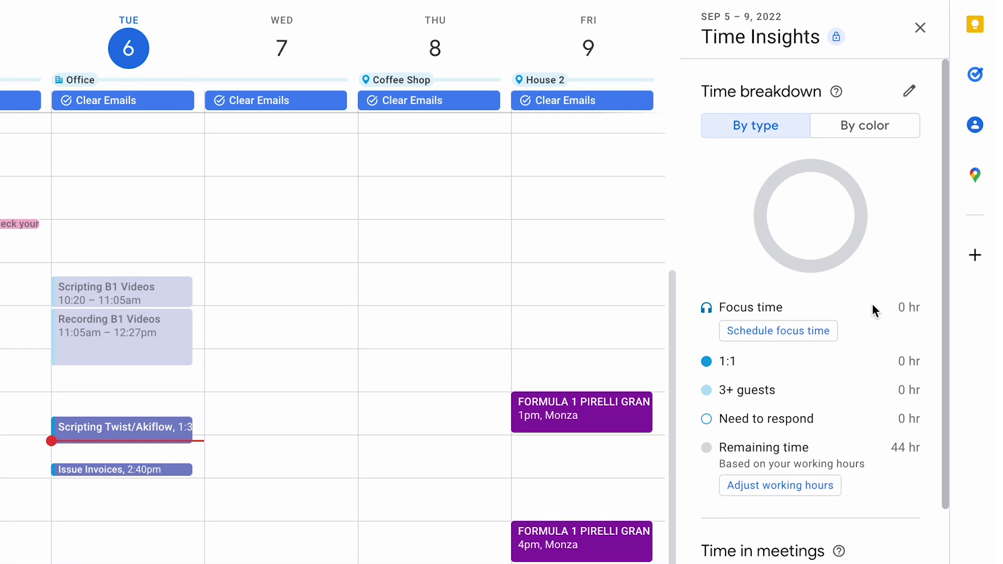
scroll(815, 507, "down", 3)
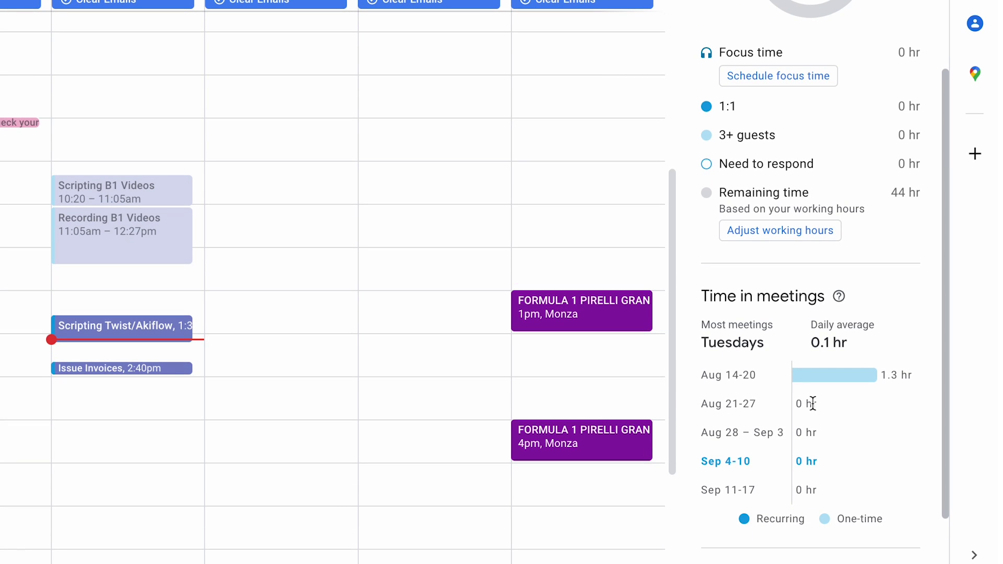
scroll(813, 403, "down", 2)
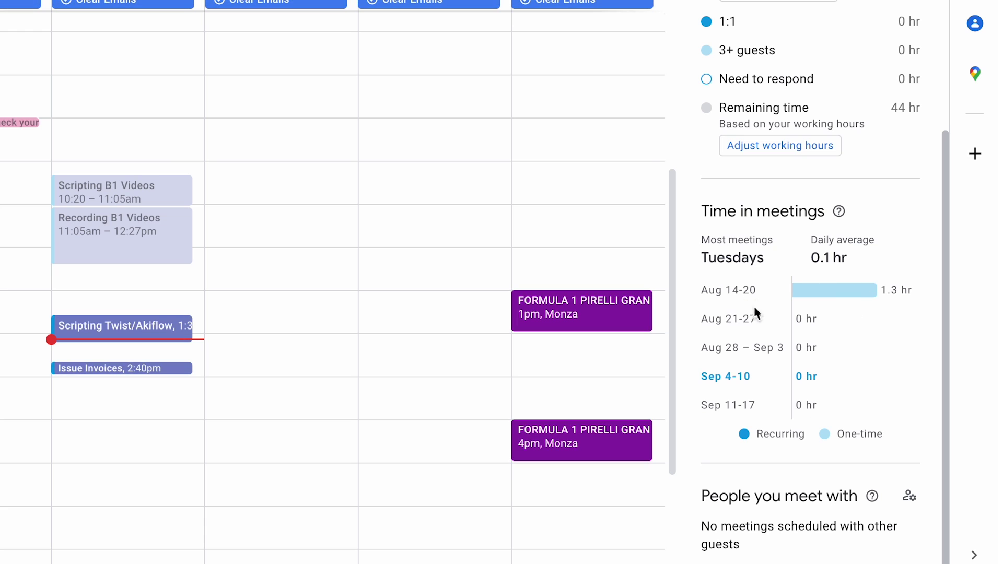
scroll(872, 209, "up", 5)
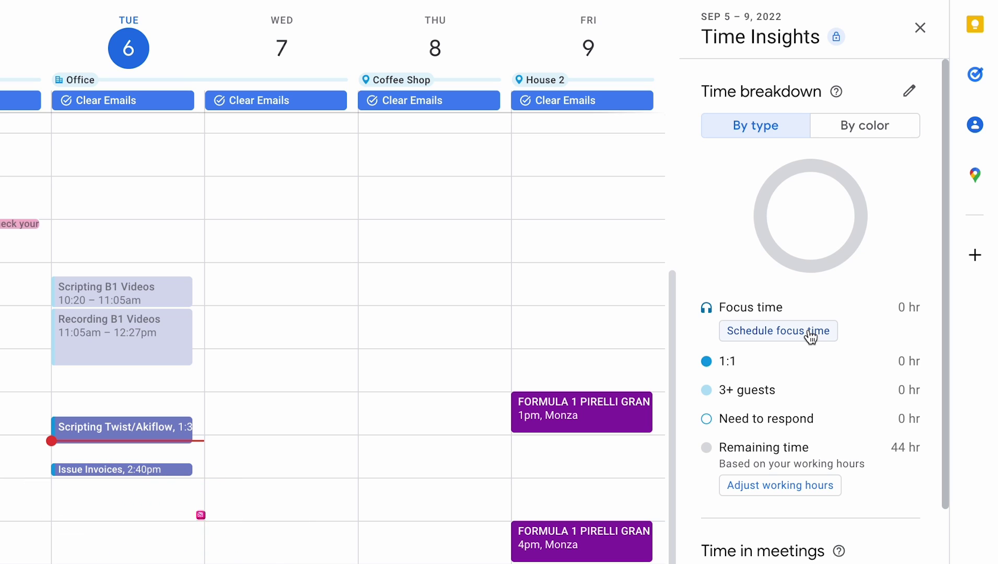
Step: Switch the breakdown to By color and create a Wednesday 10:15–11:05am event 'Focus: Work Apps'
left_click(869, 134)
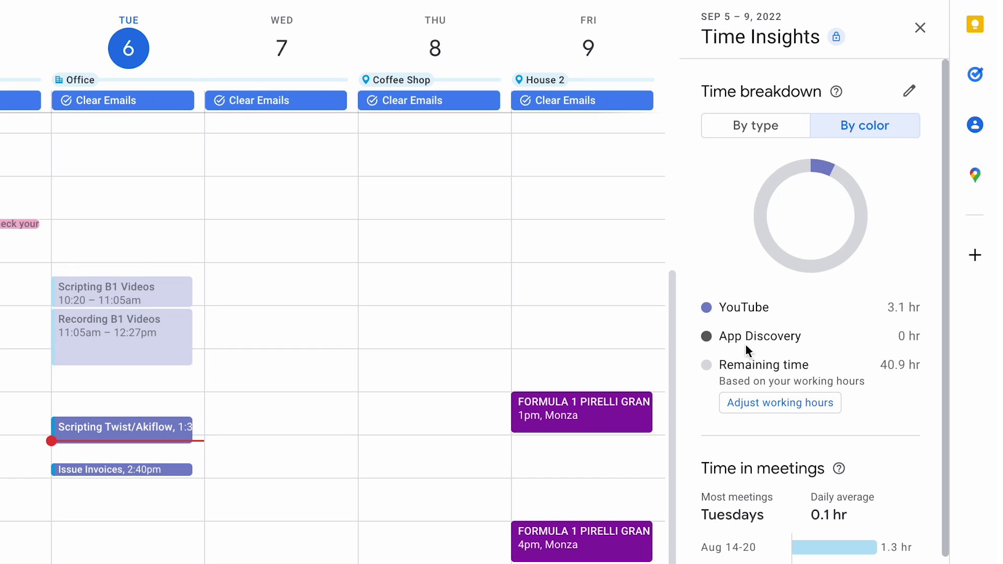
left_click_drag(296, 284, 295, 313)
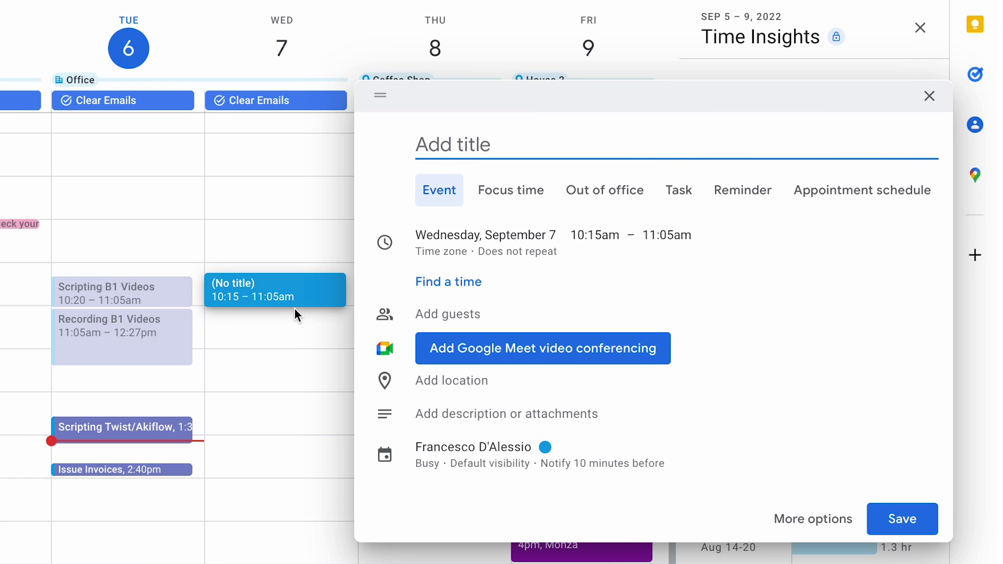
type("Focus: Work")
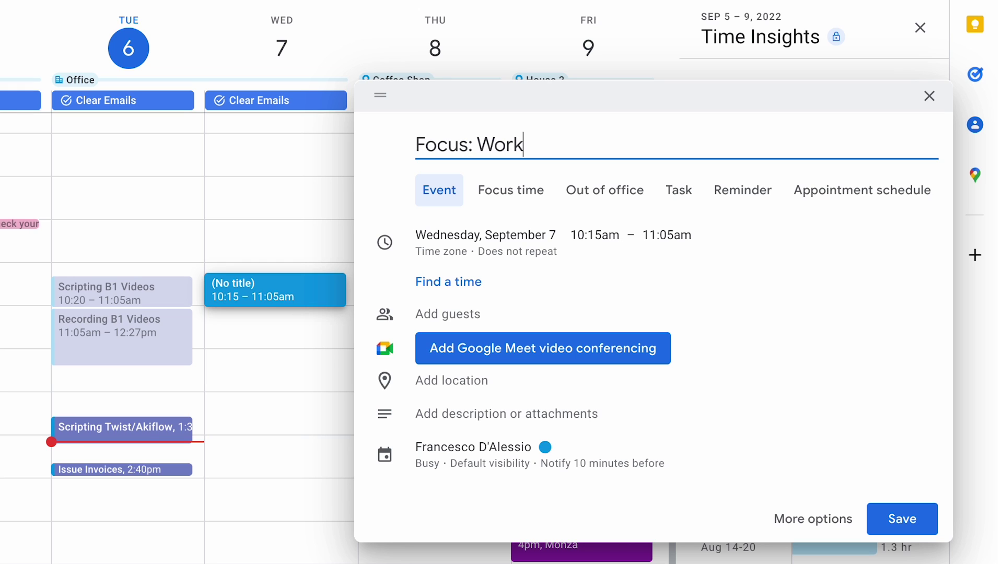
type(" Apps")
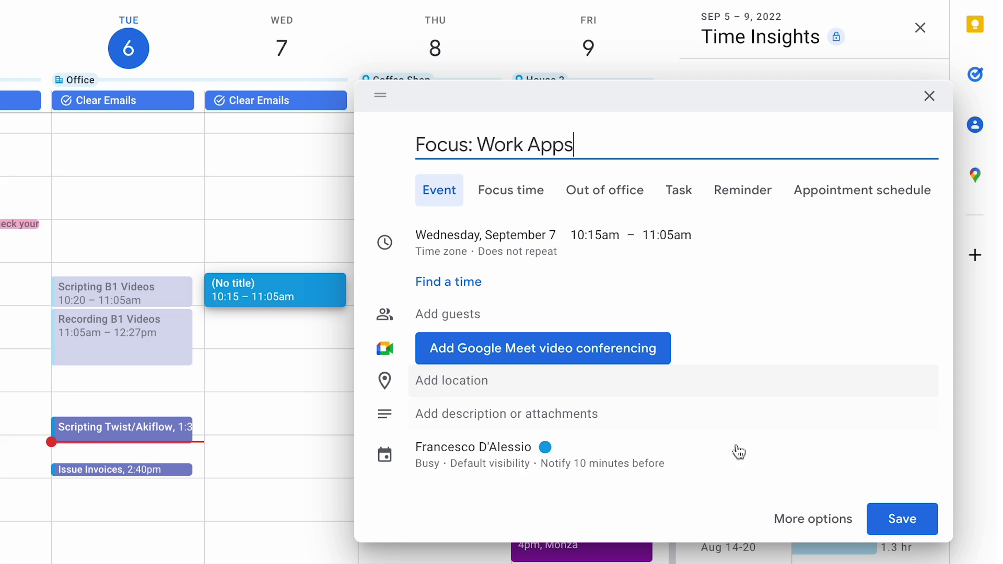
left_click(880, 523)
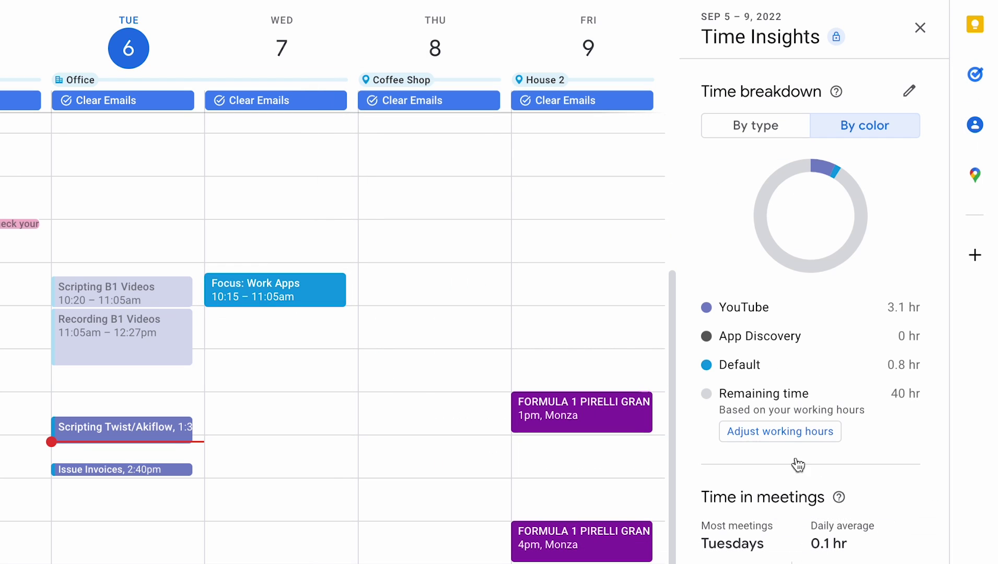
Step: Tag 'Focus: Work Apps' with the App Discovery label, dismissing the notifications prompt
right_click(305, 303)
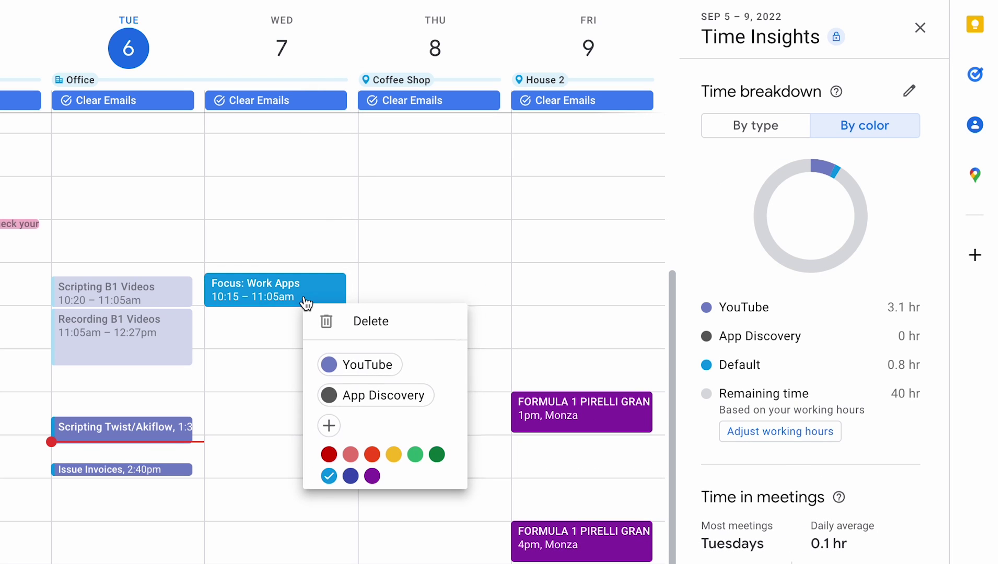
left_click(397, 401)
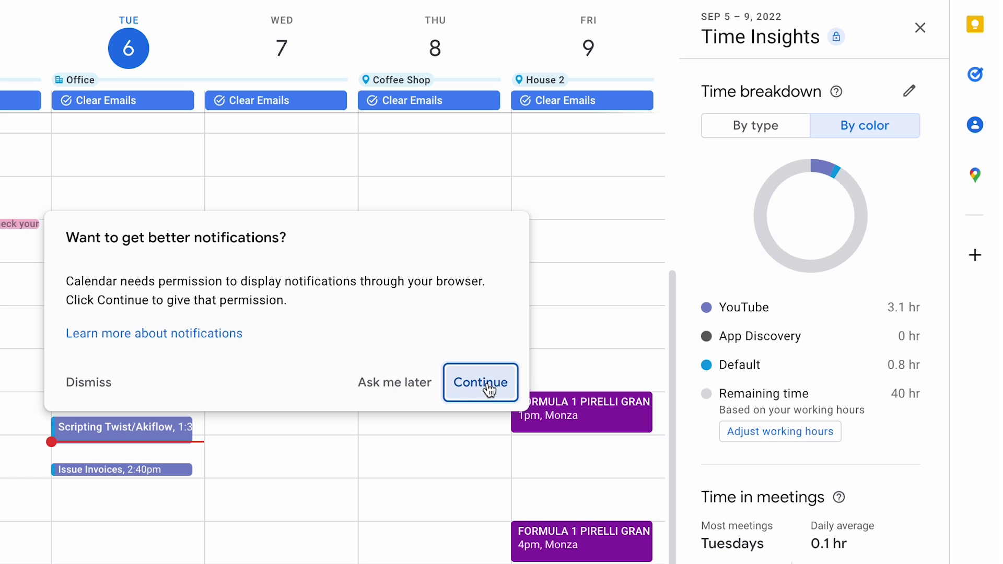
left_click(424, 386)
right_click(255, 296)
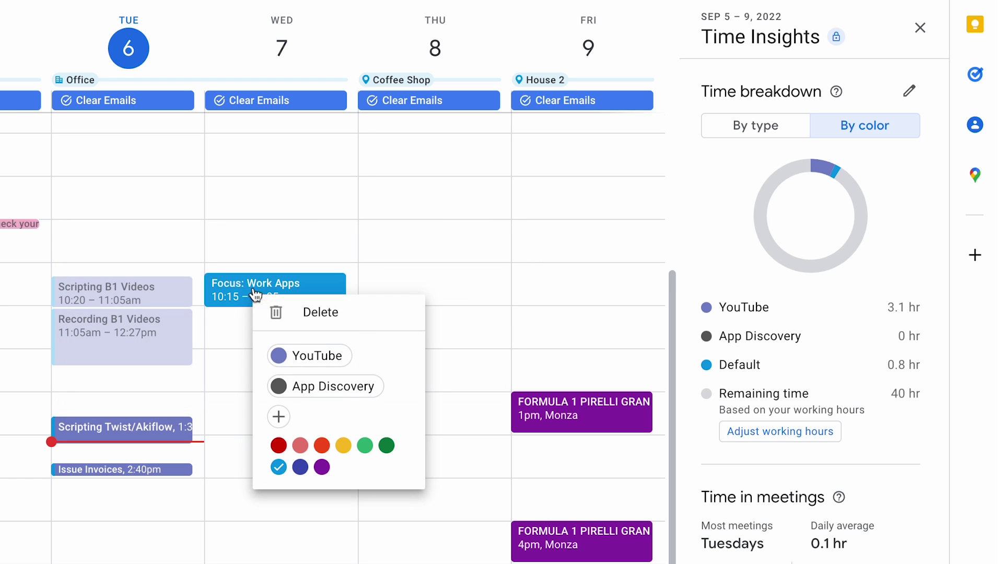
left_click(320, 386)
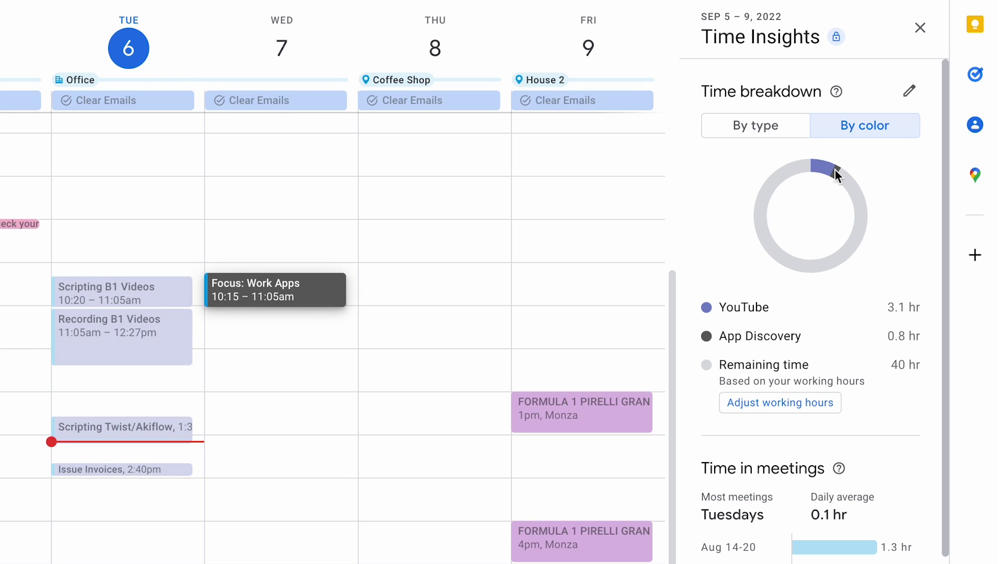
left_click(760, 406)
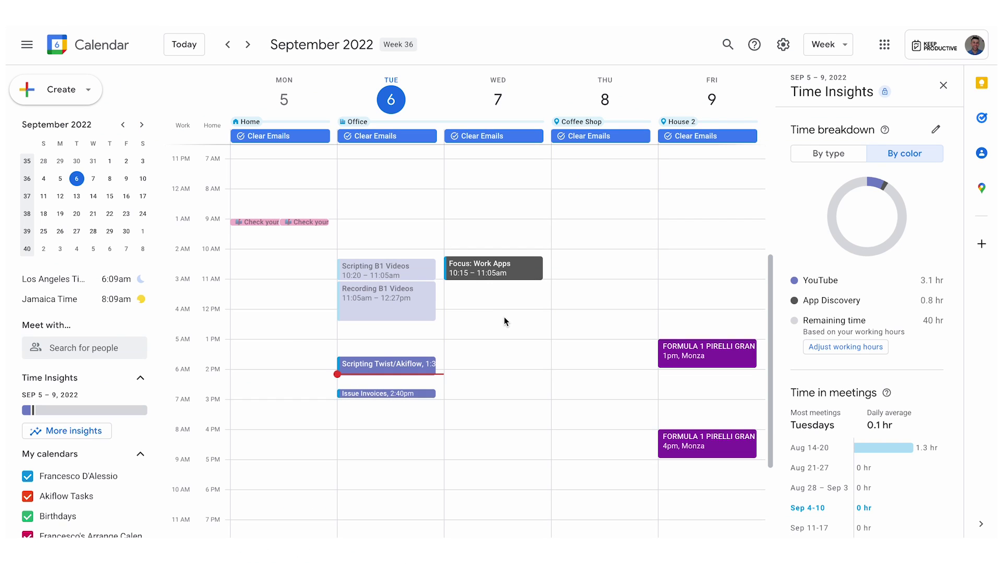
Step: Discard a stray draft event and add color labels Marketing in red and Sales in green
left_click_drag(505, 321, 506, 329)
key("Escape")
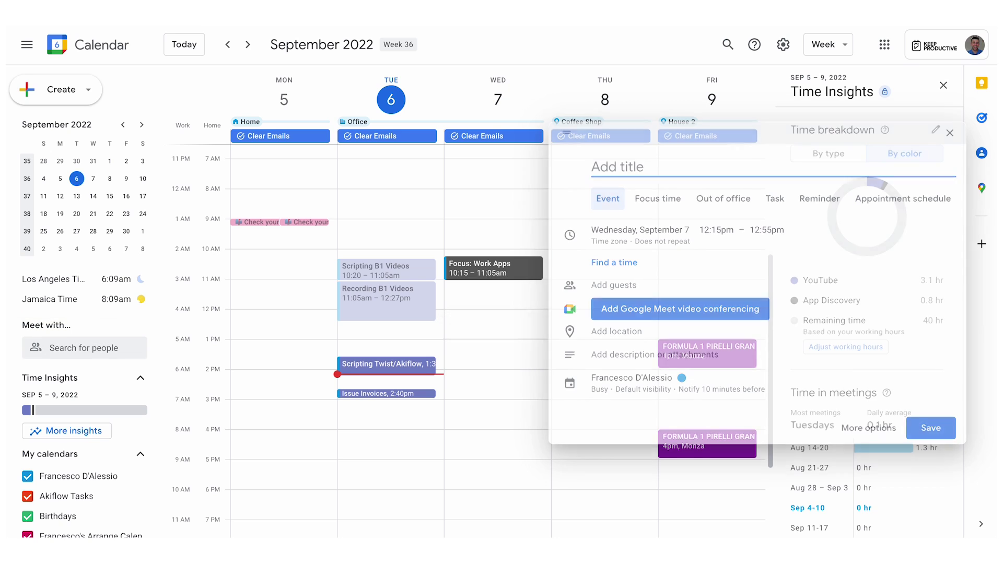
right_click(506, 277)
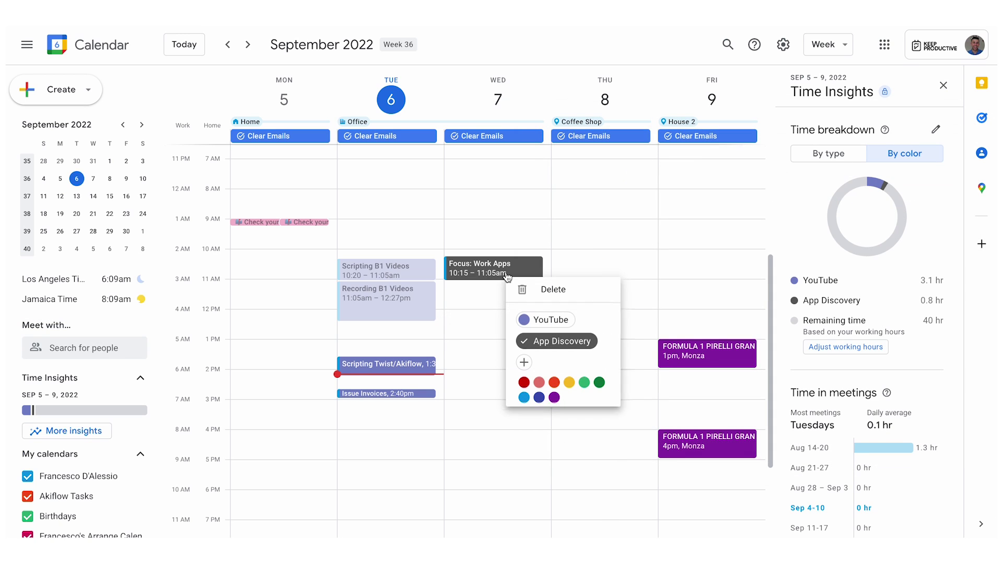
left_click(524, 363)
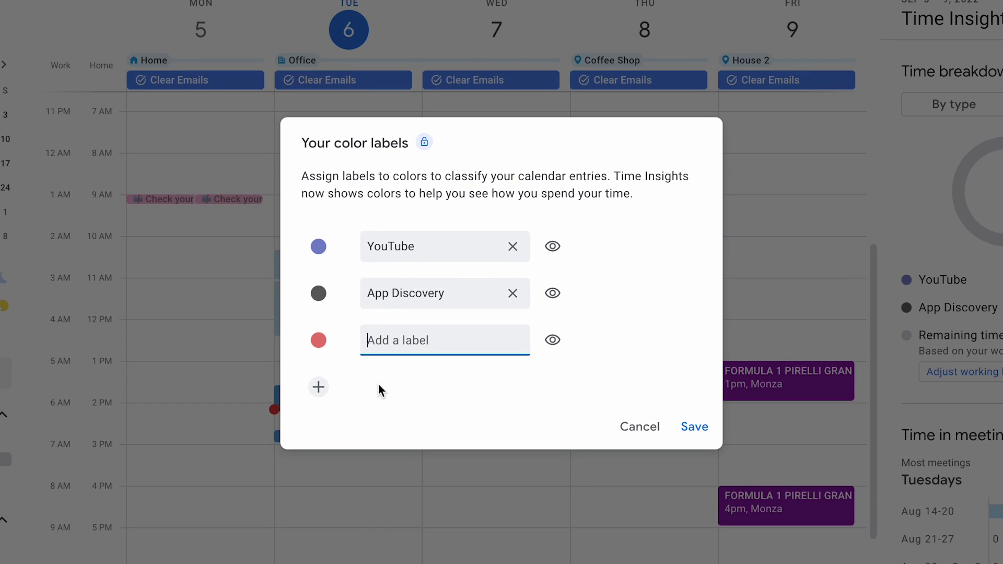
type("Marketing")
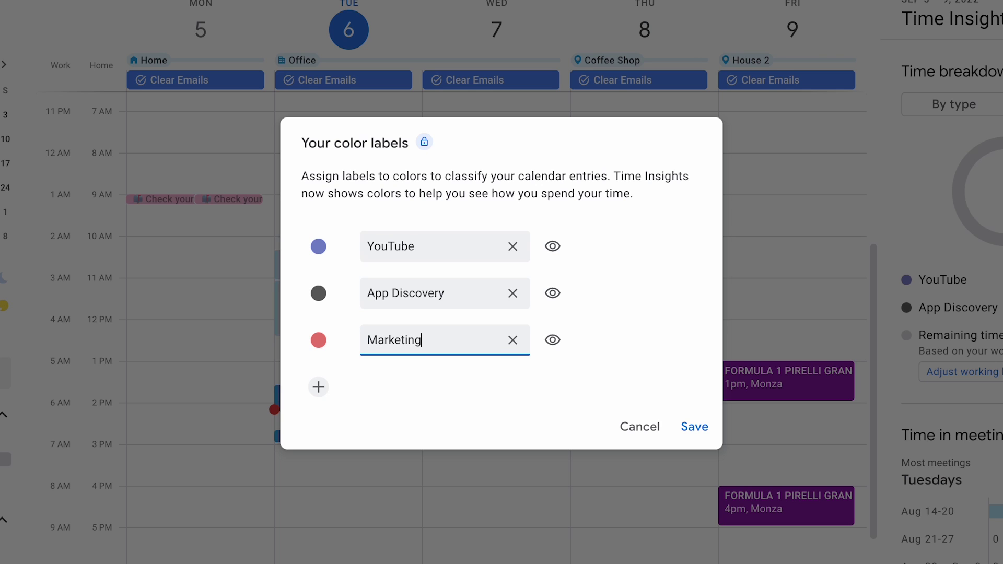
left_click(318, 387)
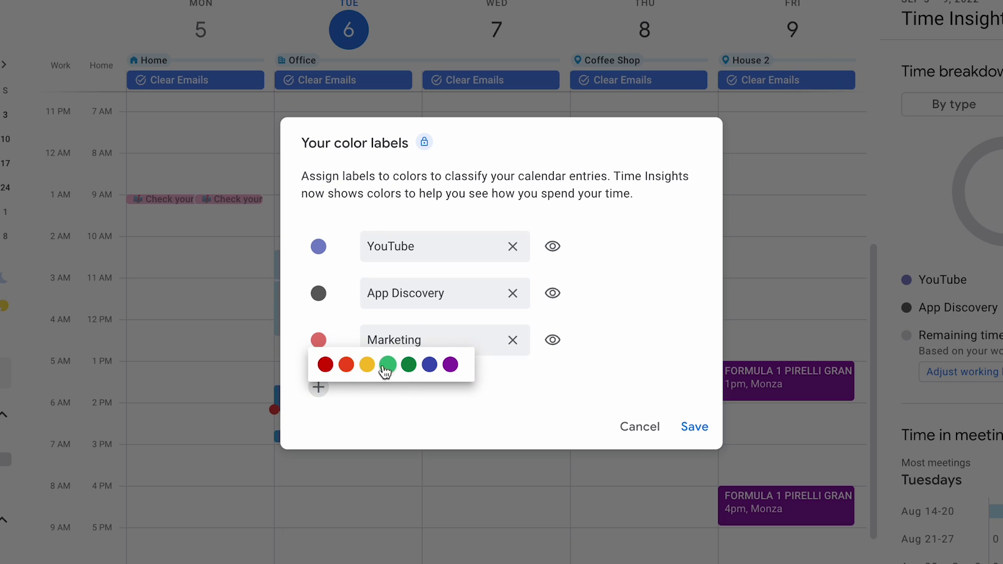
left_click(389, 364)
type("Sales")
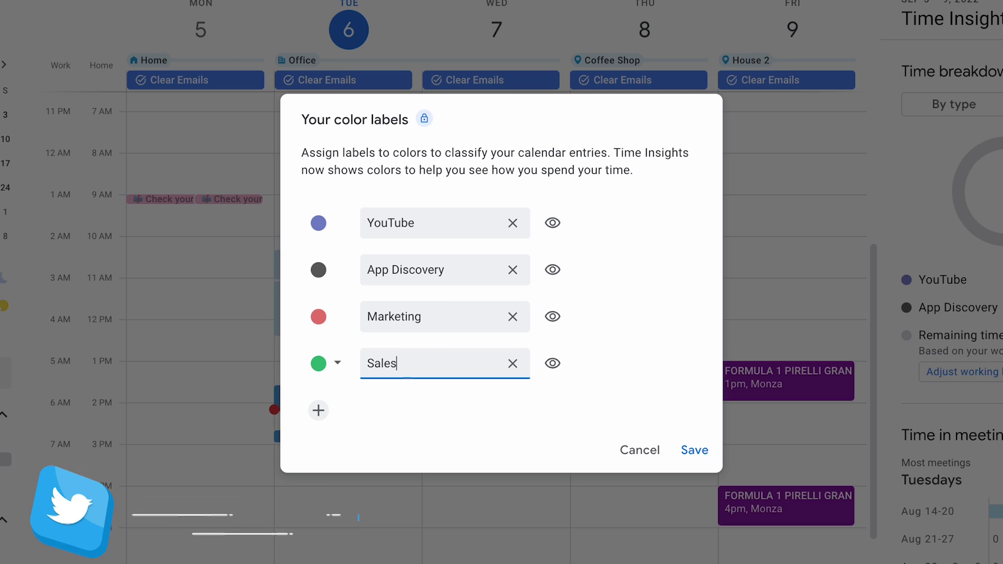
left_click(690, 452)
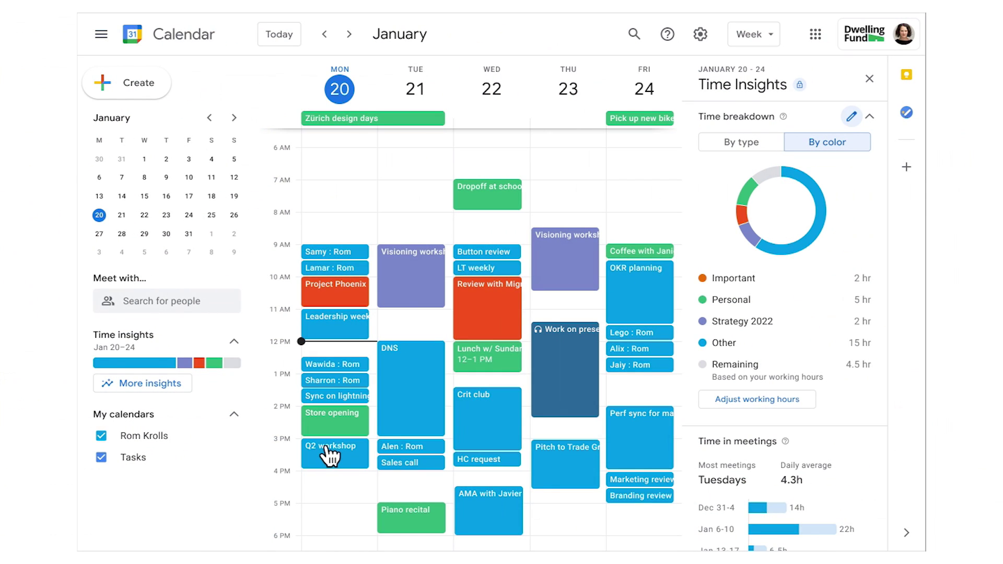
Step: Label the Q2 workshop event Strategy 2022 and review Time Insights for Sep 5–9, 2022
right_click(326, 449)
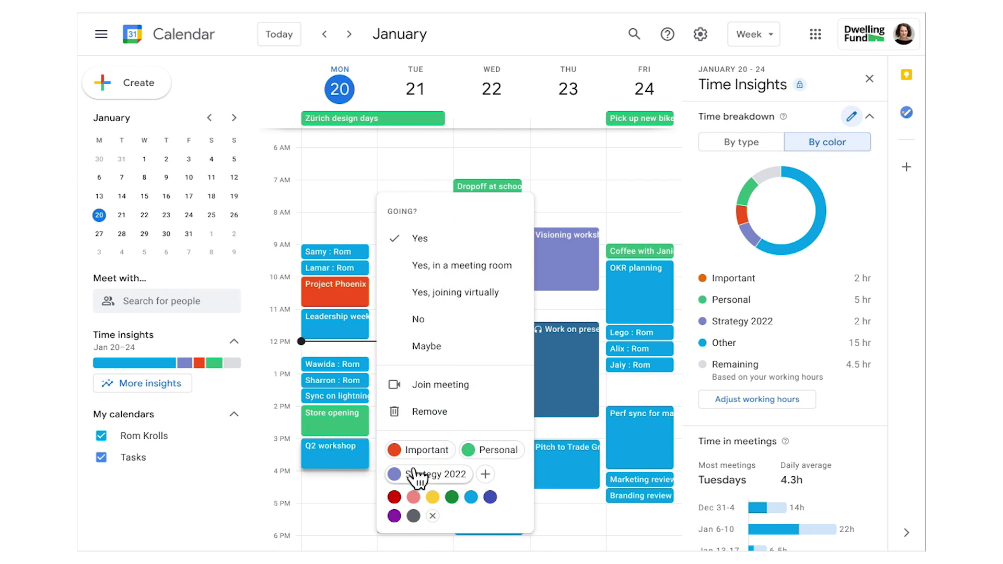
left_click(416, 476)
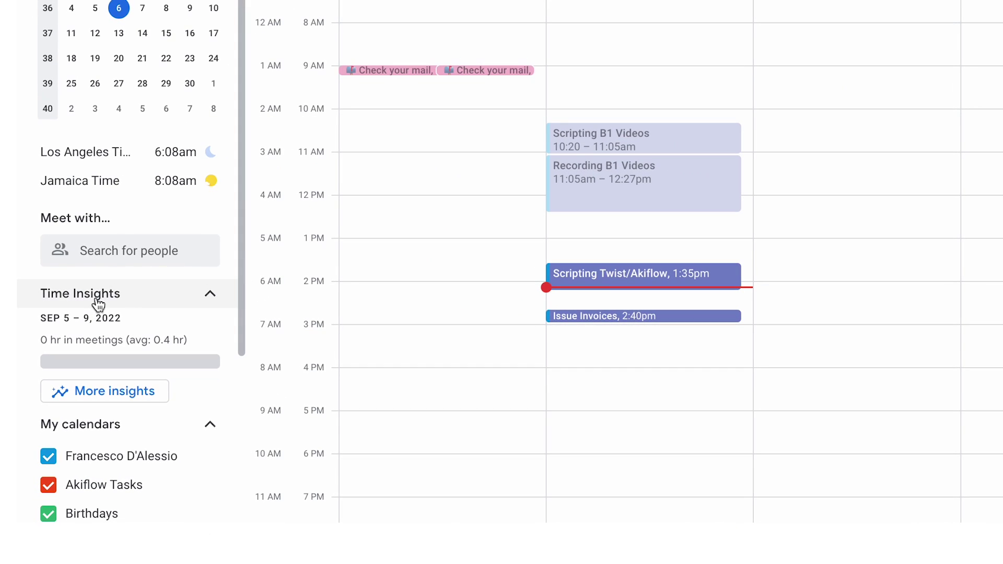
left_click(115, 400)
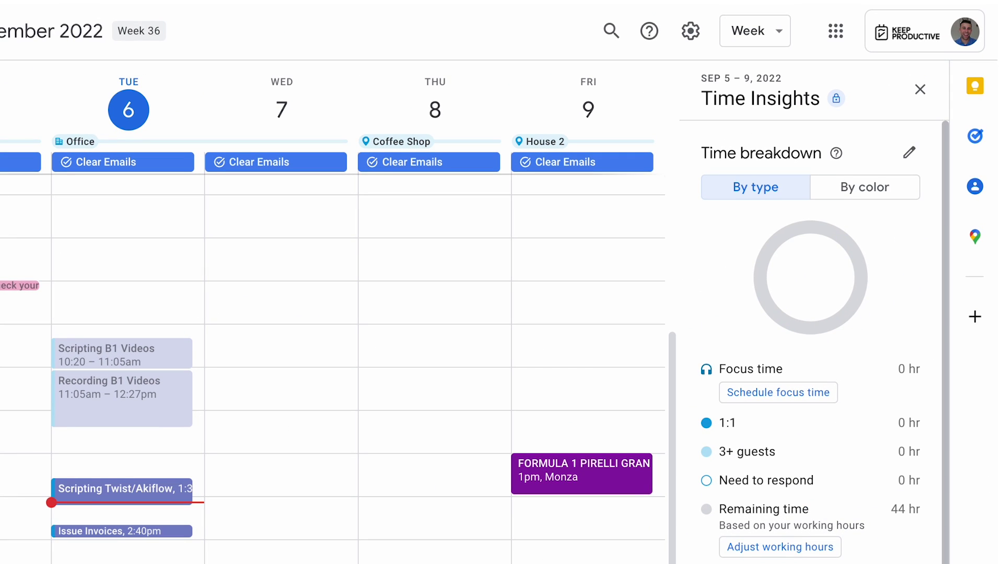
scroll(813, 562, "down", 3)
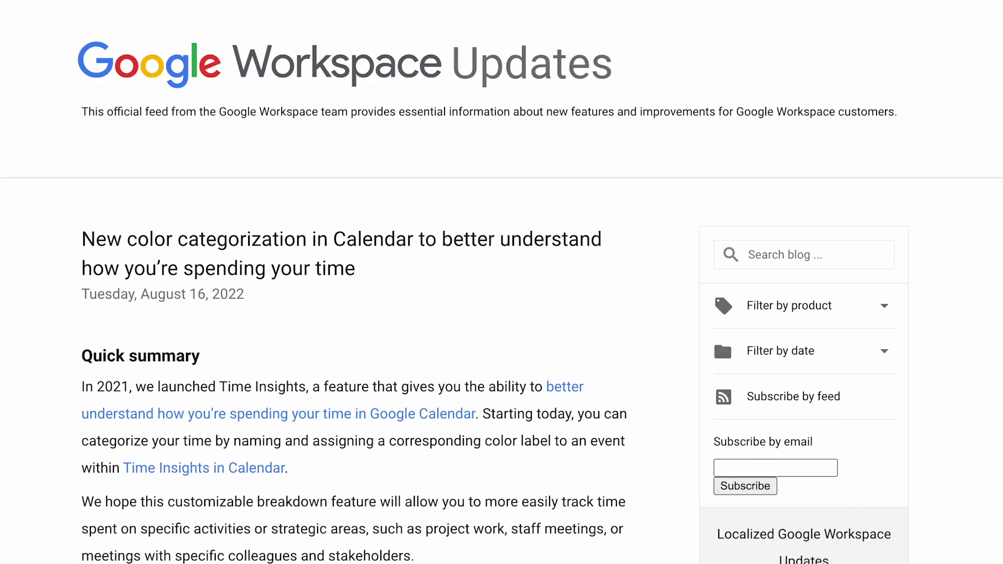
Step: Scroll the color categorization post down to its Rollout pace and Availability sections
scroll(502, 283, "down", 3)
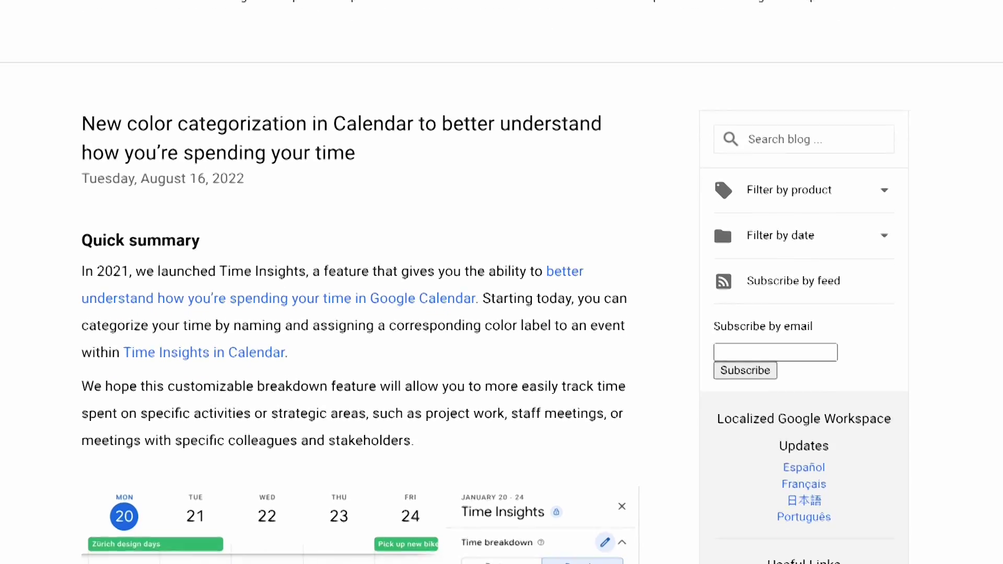
scroll(501, 282, "down", 1)
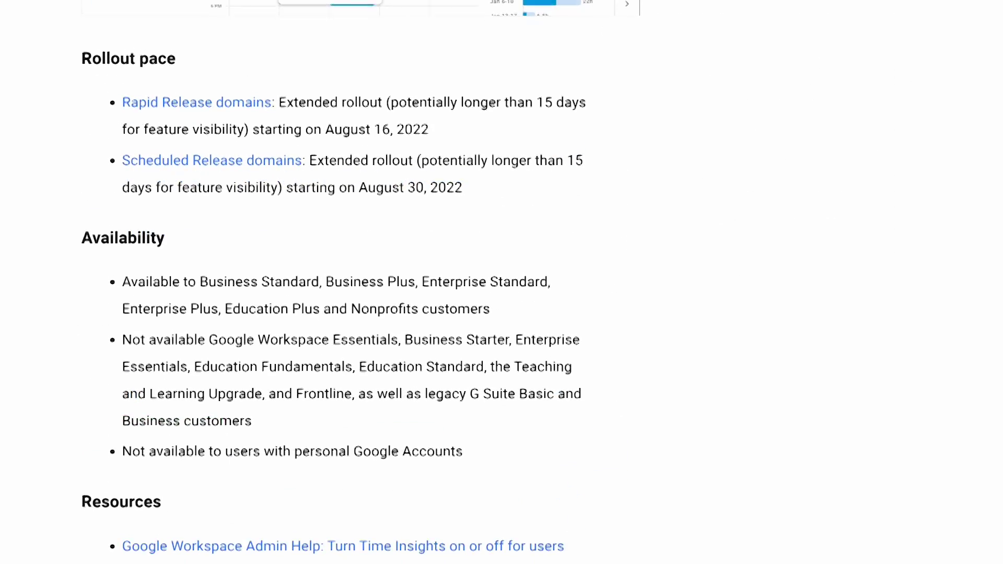
scroll(501, 282, "down", 1)
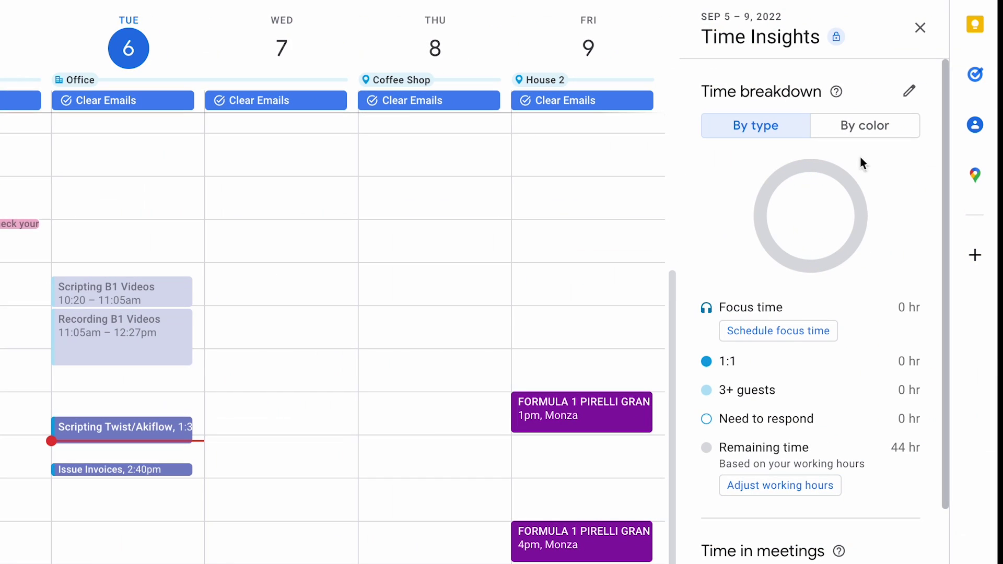
Step: Switch the breakdown to By color and draft a Wednesday 10:15–11:05am event 'Focus: Work Apps'
left_click(869, 137)
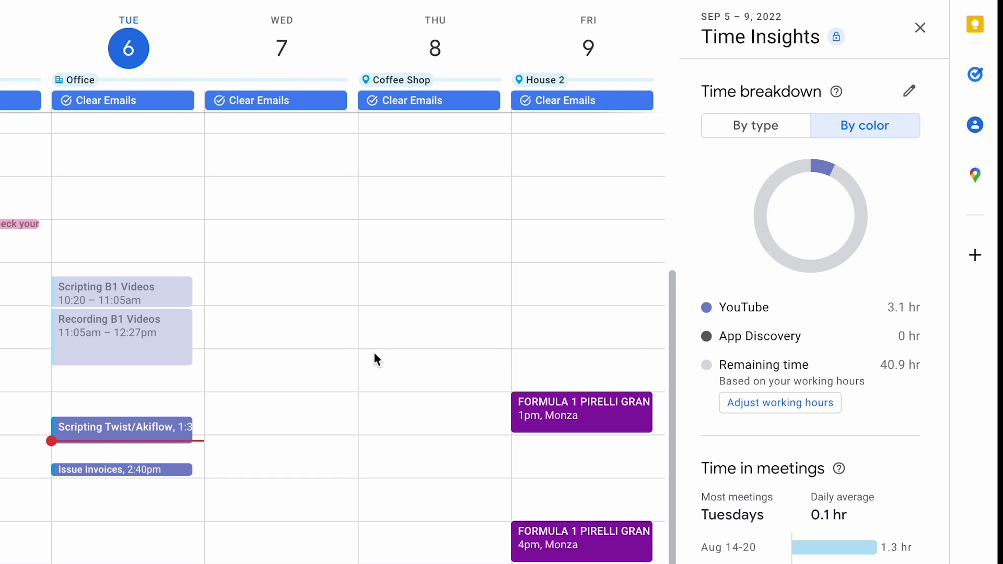
left_click_drag(292, 277, 294, 308)
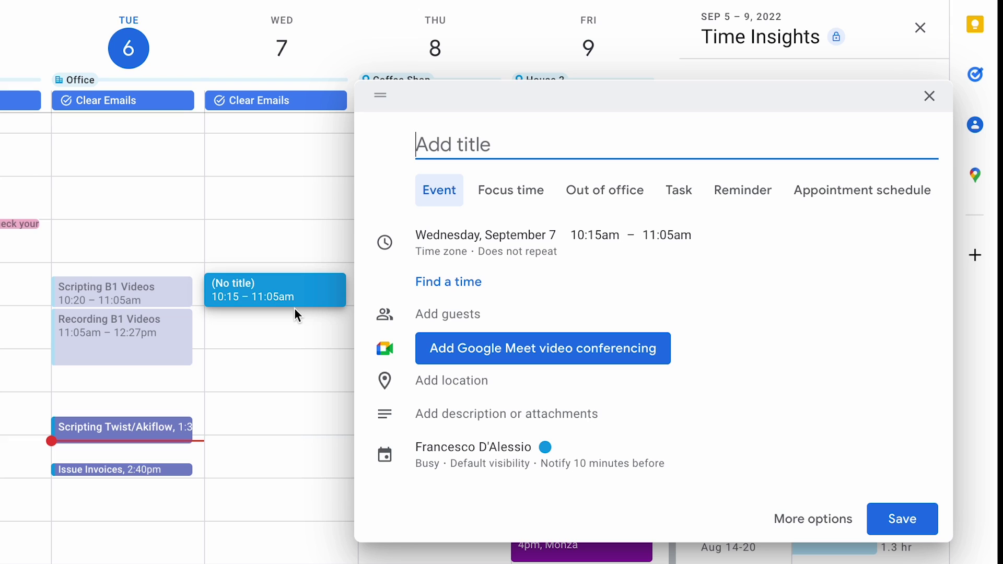
type("Focus")
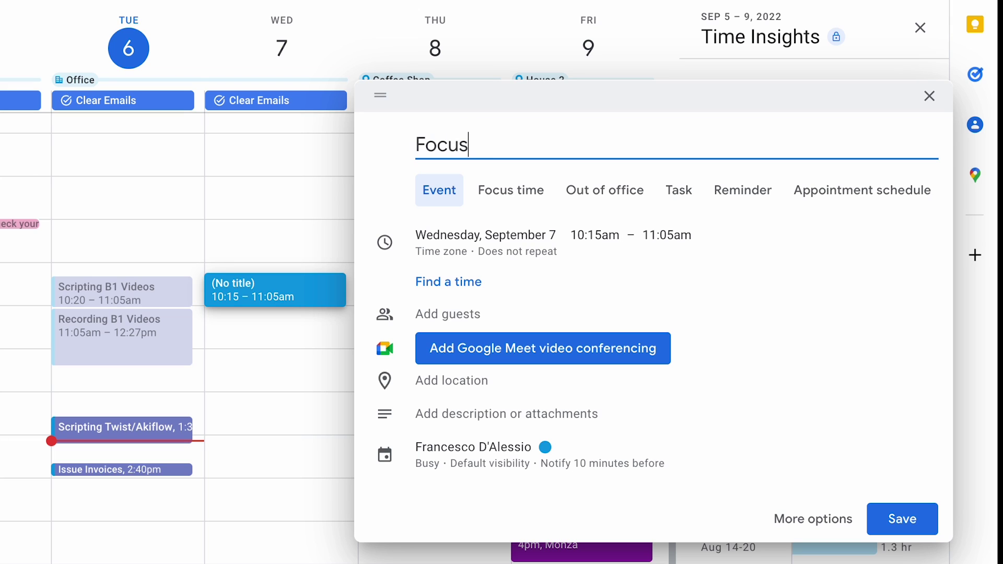
type(": Work Ap")
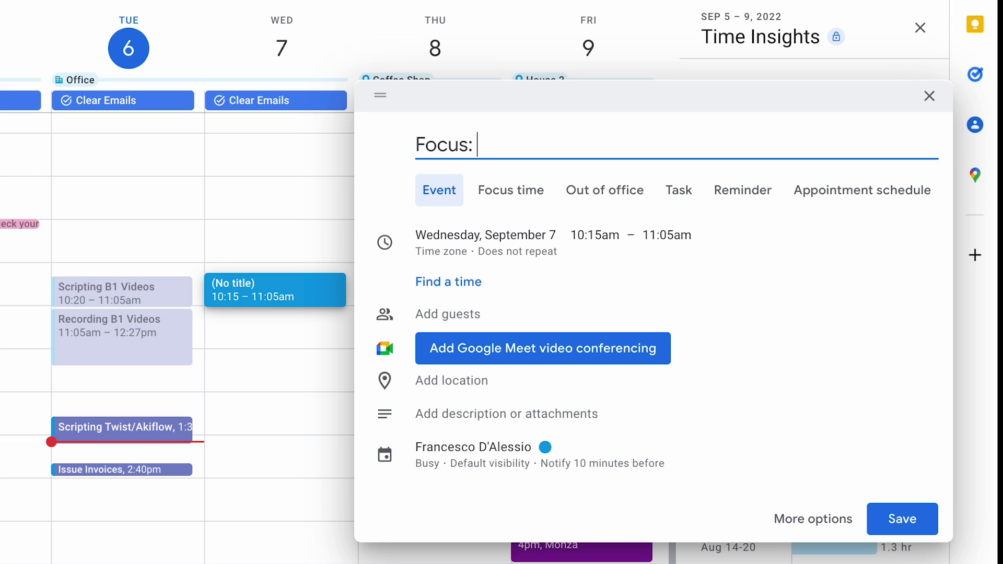
type("ps")
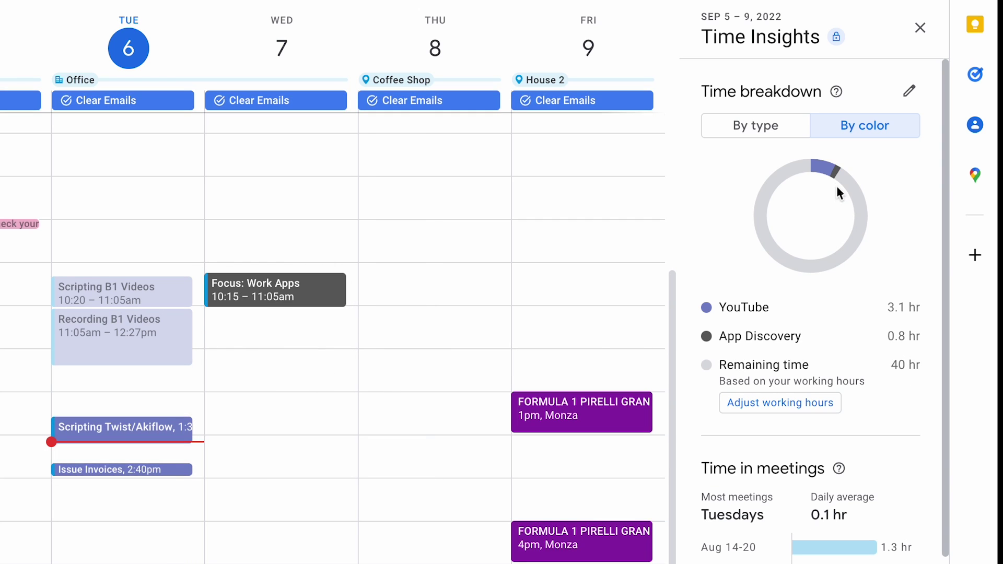
mouse_move(834, 178)
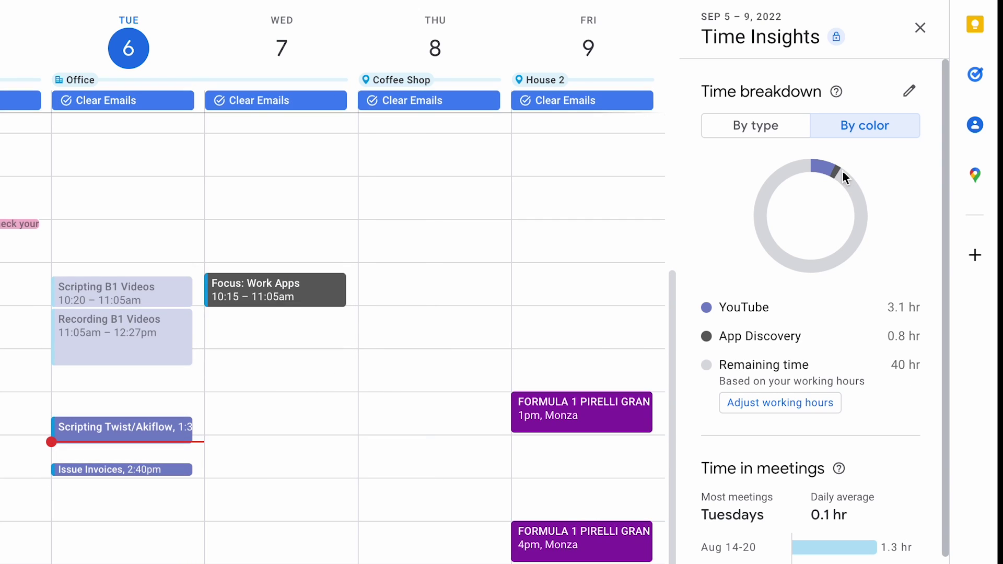